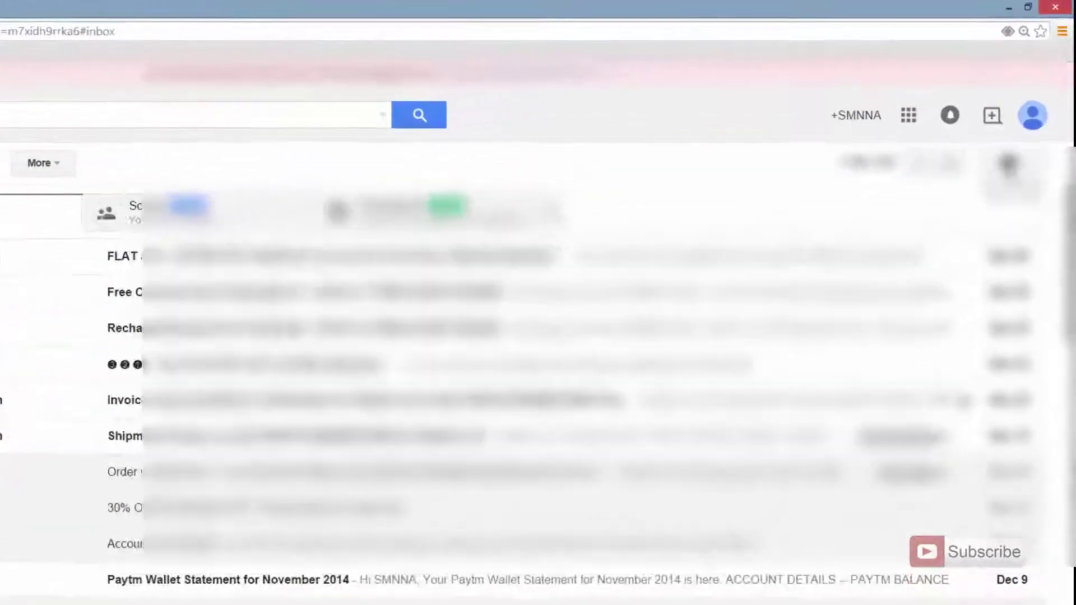
Go to Gmail's Forwarding and POP/IMAP settings page via the gear menu's Settings
click(1007, 164)
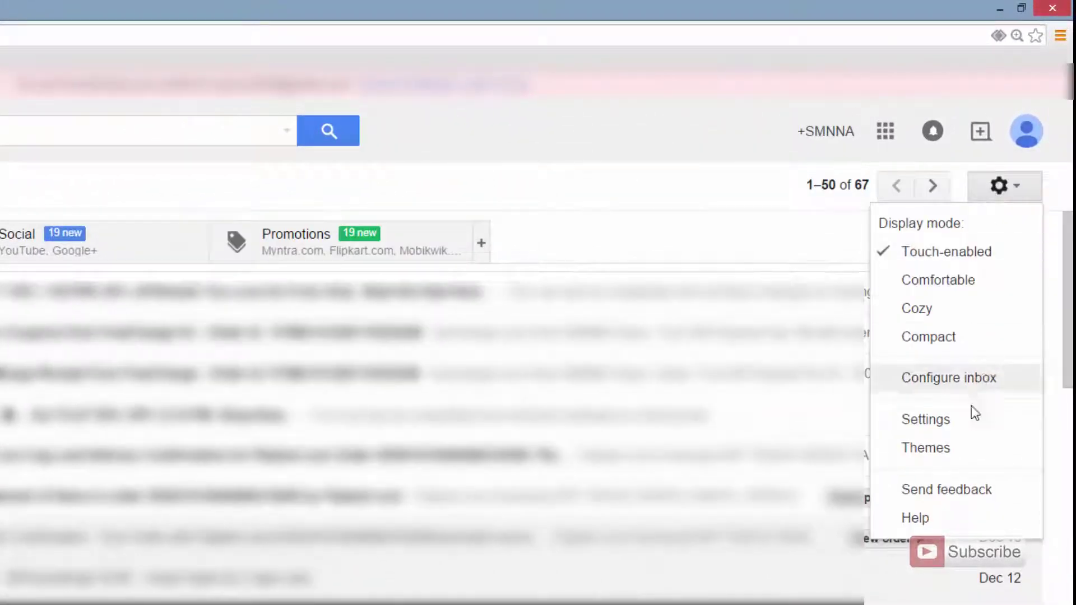
click(925, 419)
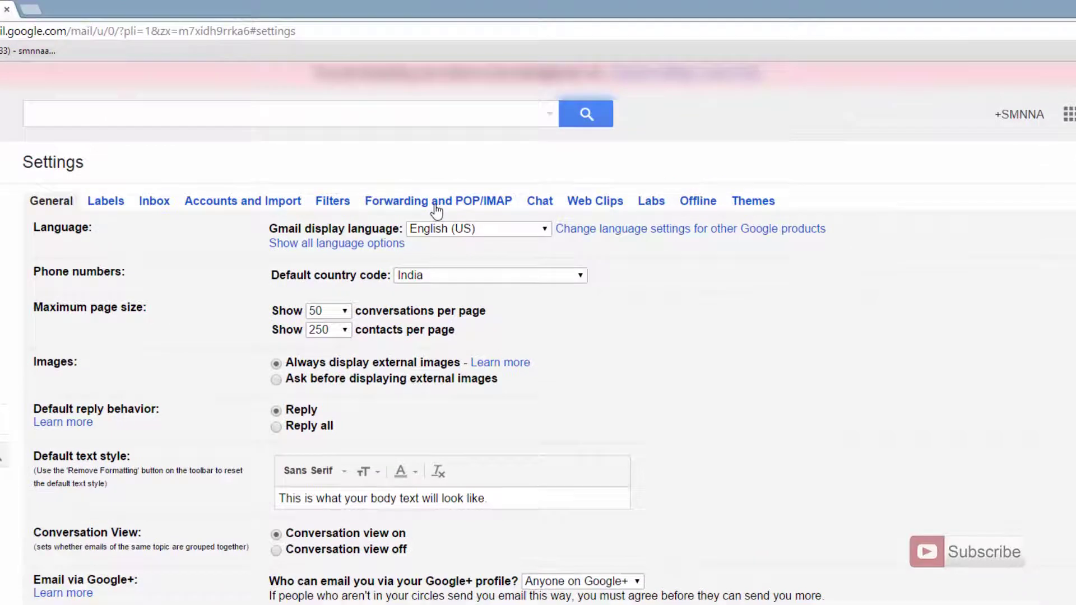
click(437, 201)
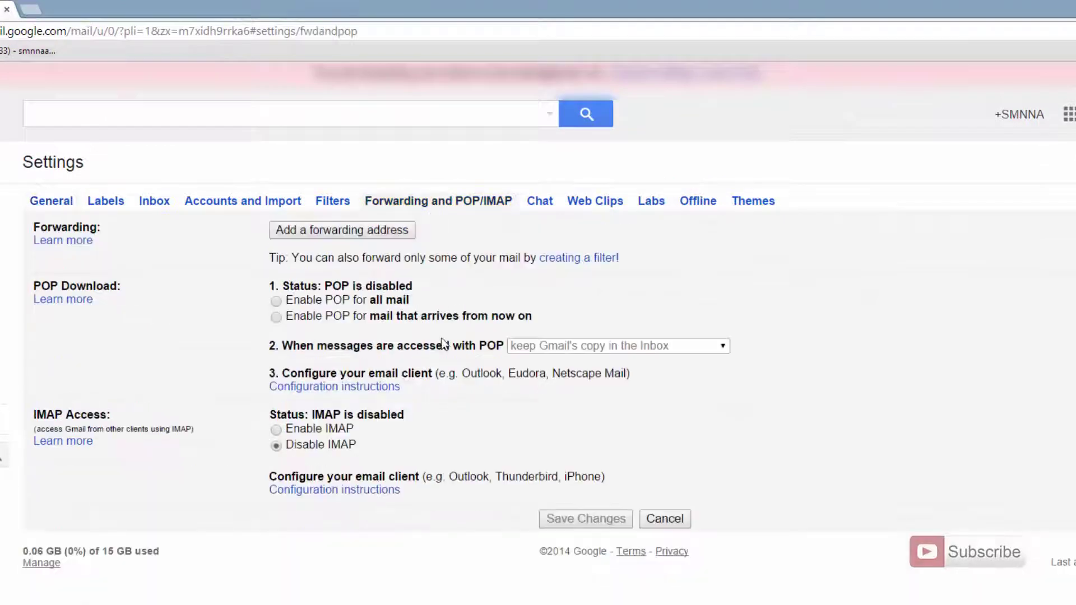
Add a new forwarding address and confirm sending its verification code
click(309, 232)
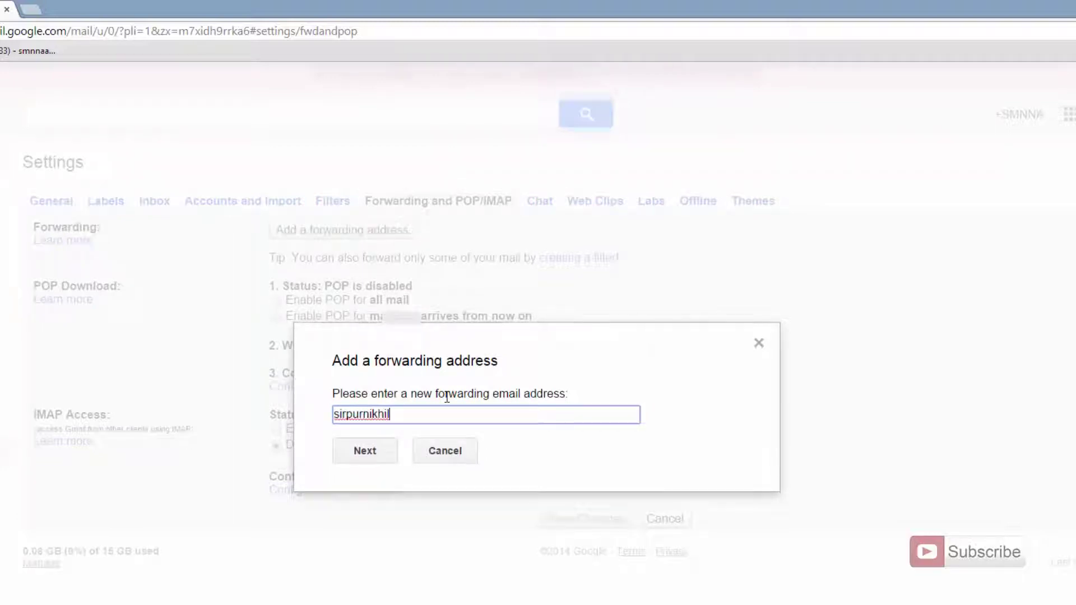
text(@gmail.com)
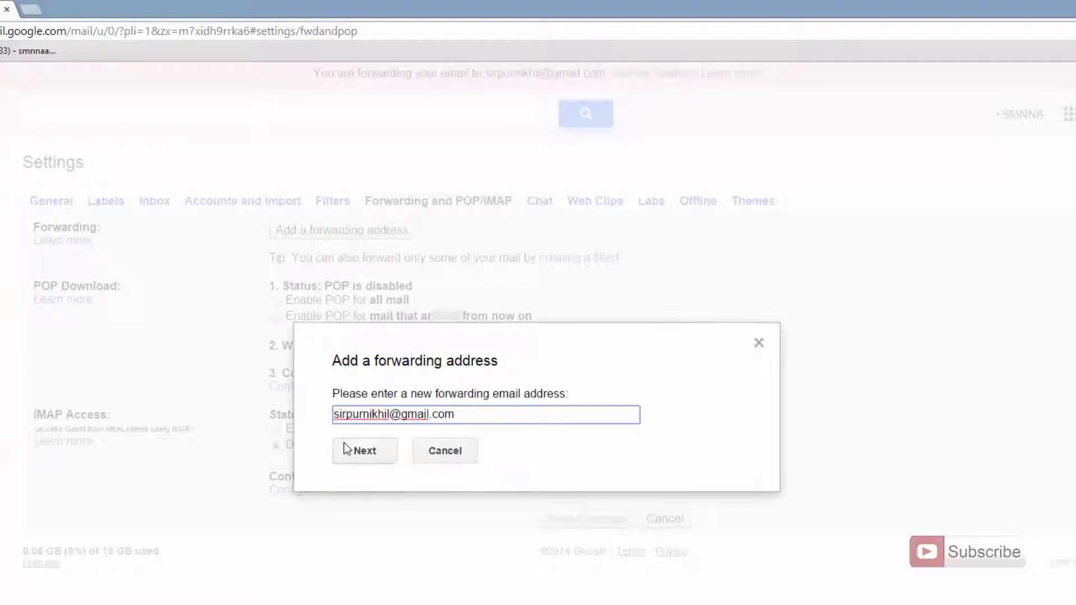
click(347, 448)
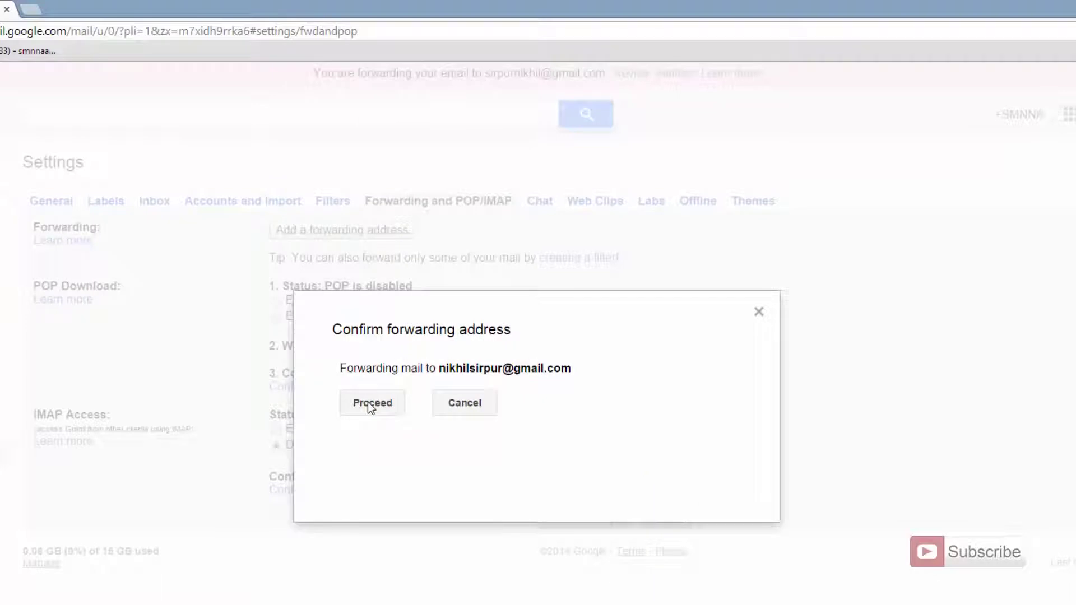
click(371, 403)
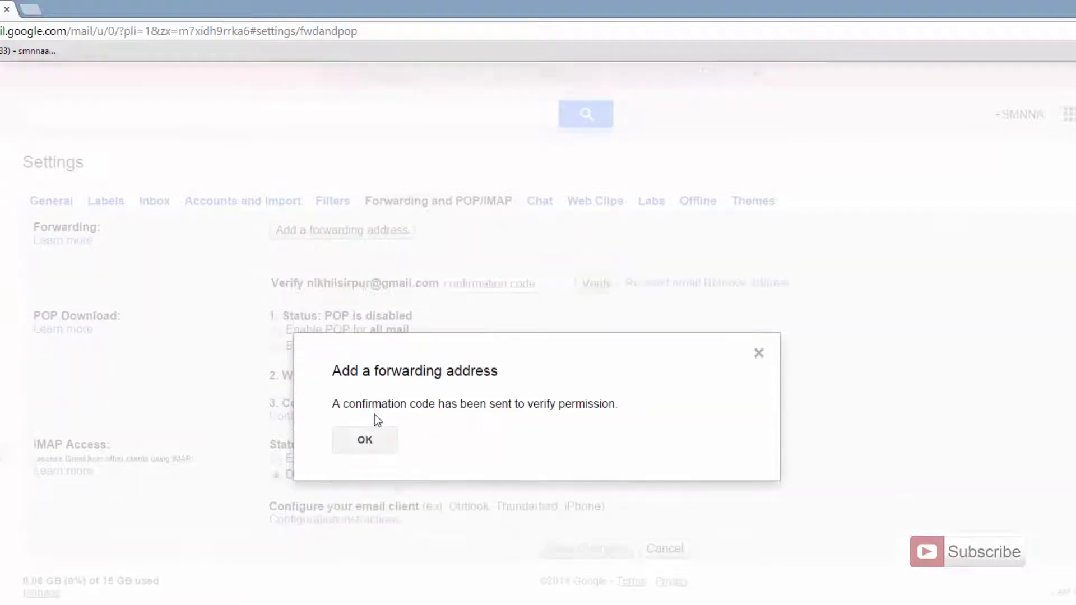
click(365, 440)
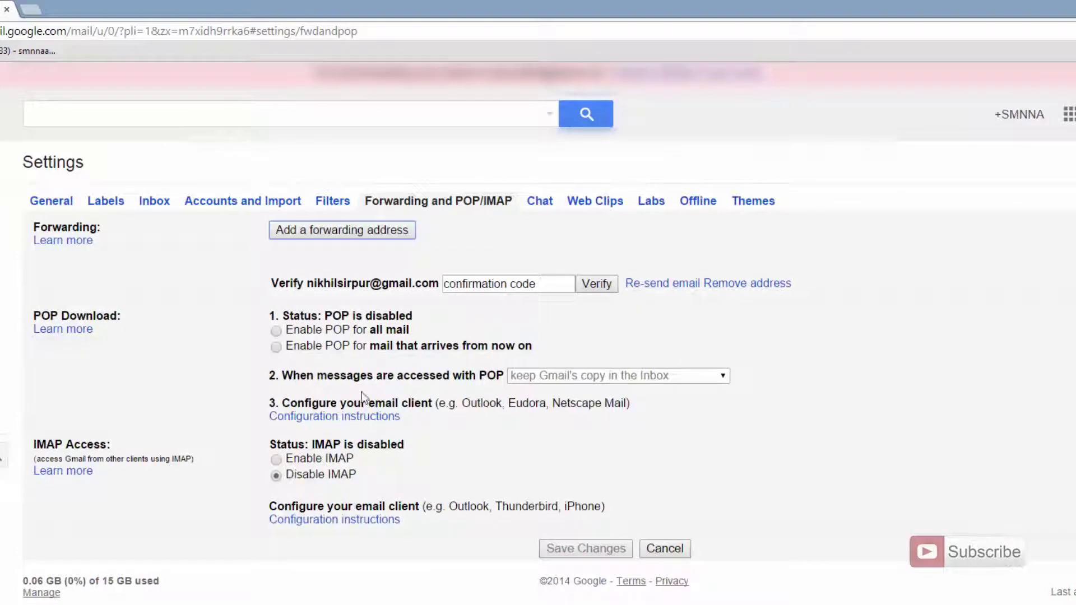
drag(306, 282, 437, 282)
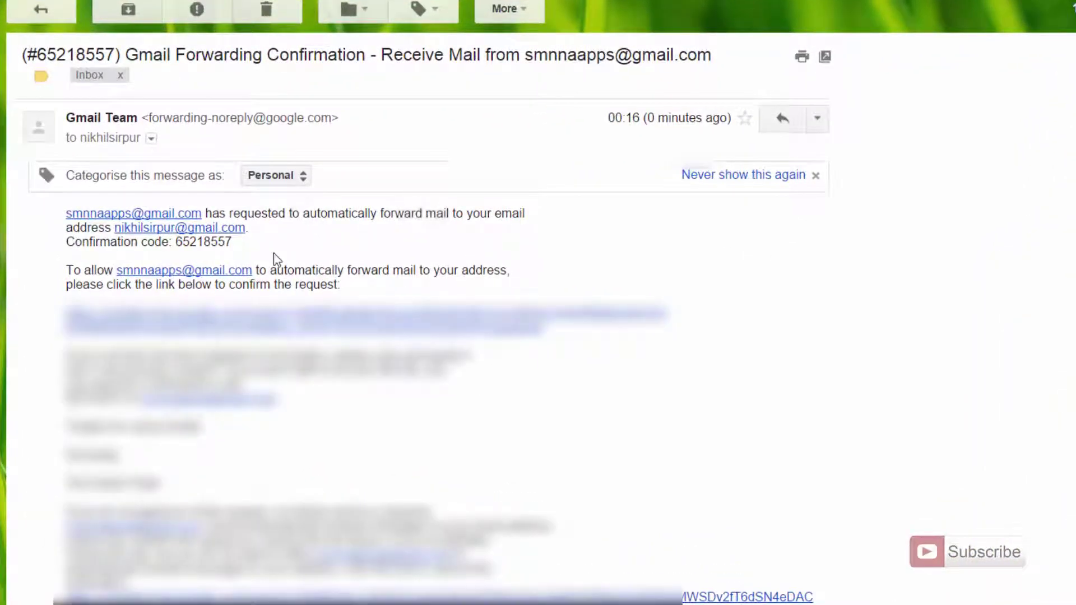
triple_click(143, 242)
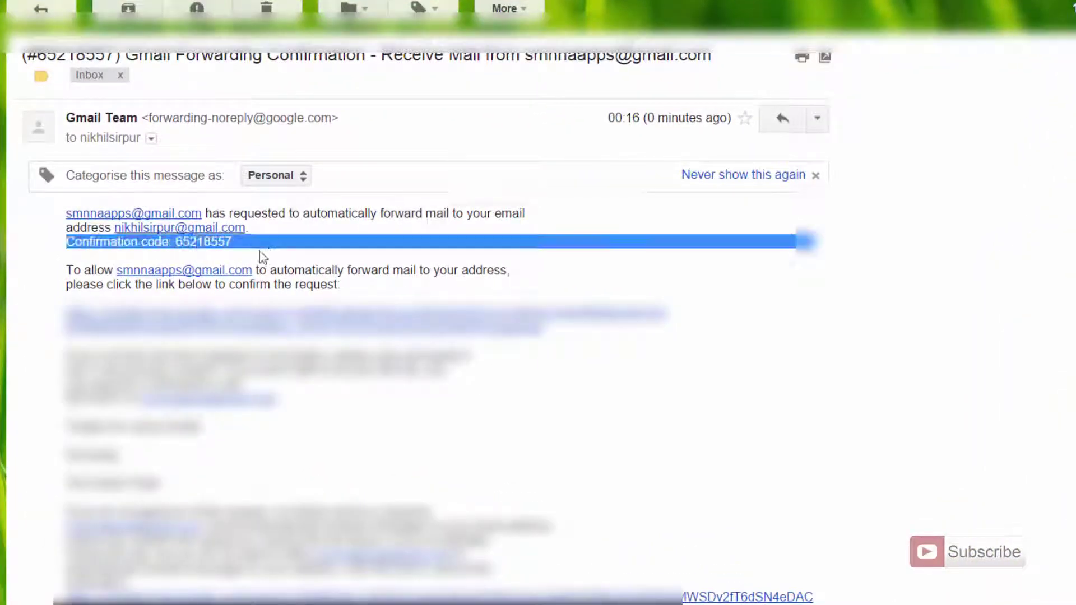
click(205, 244)
double_click(205, 244)
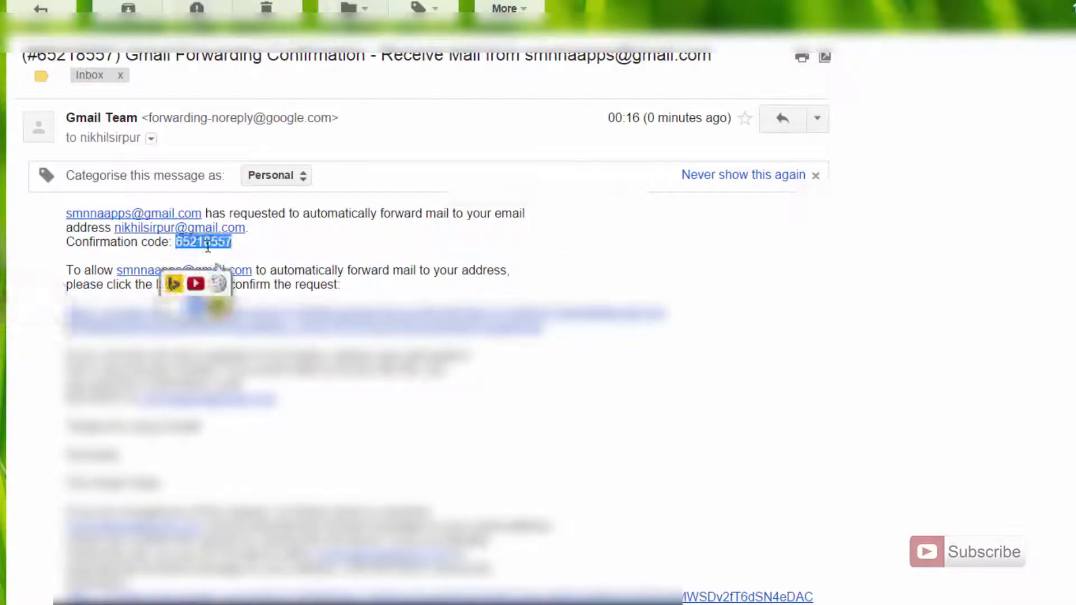
right_click(209, 246)
click(239, 260)
click(354, 256)
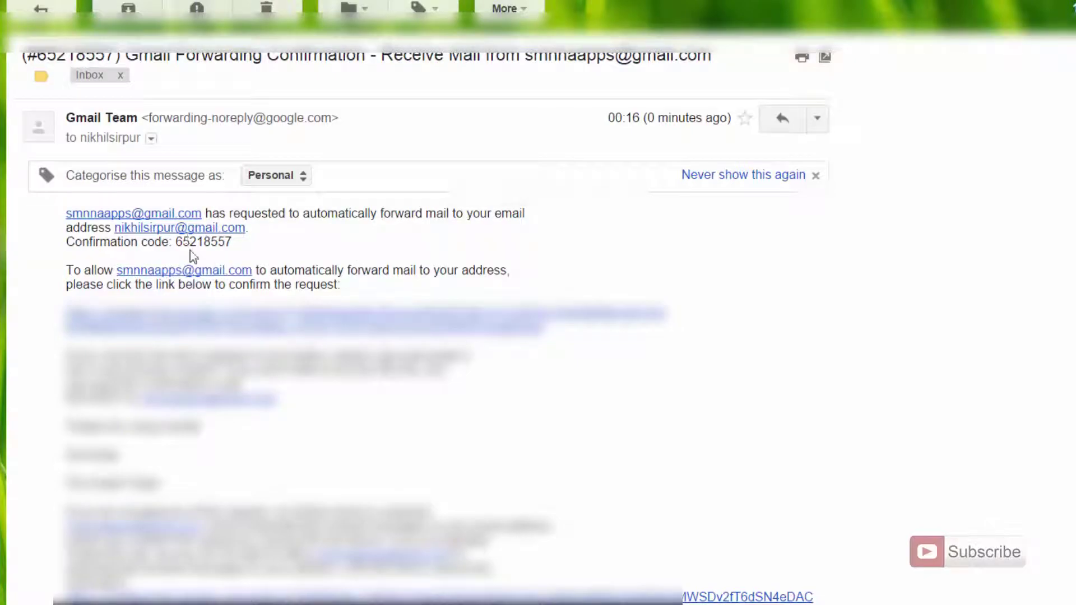
key(ctrl+Tab)
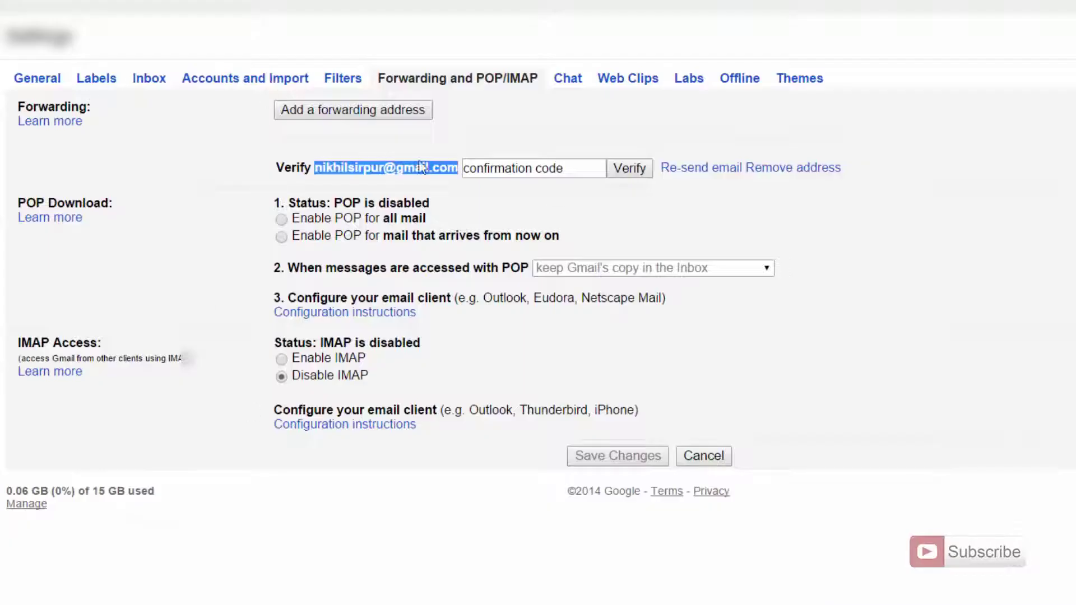
click(548, 169)
right_click(546, 167)
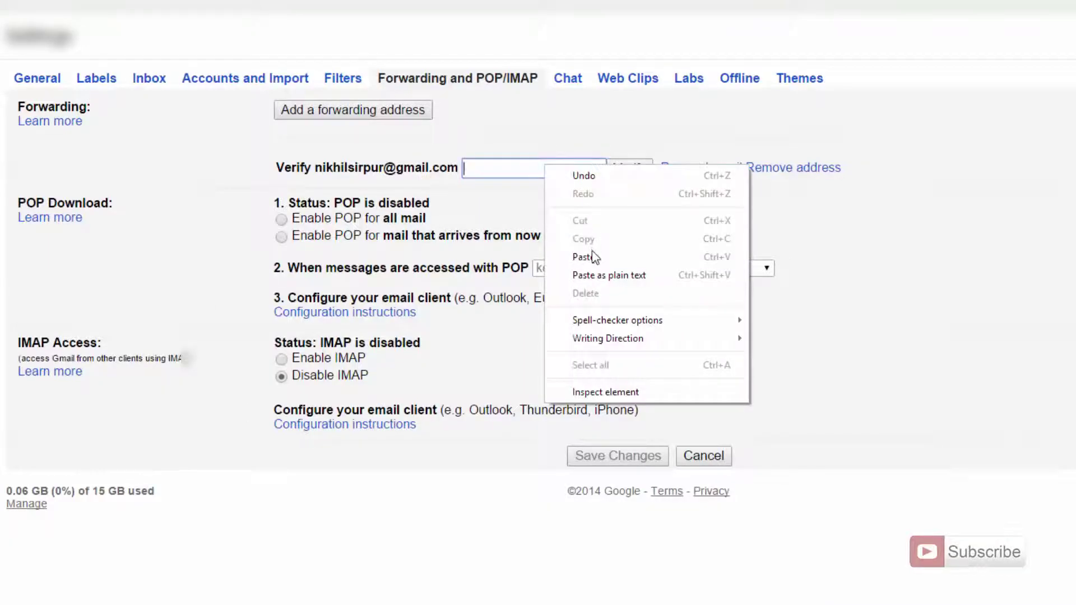
click(592, 251)
click(629, 168)
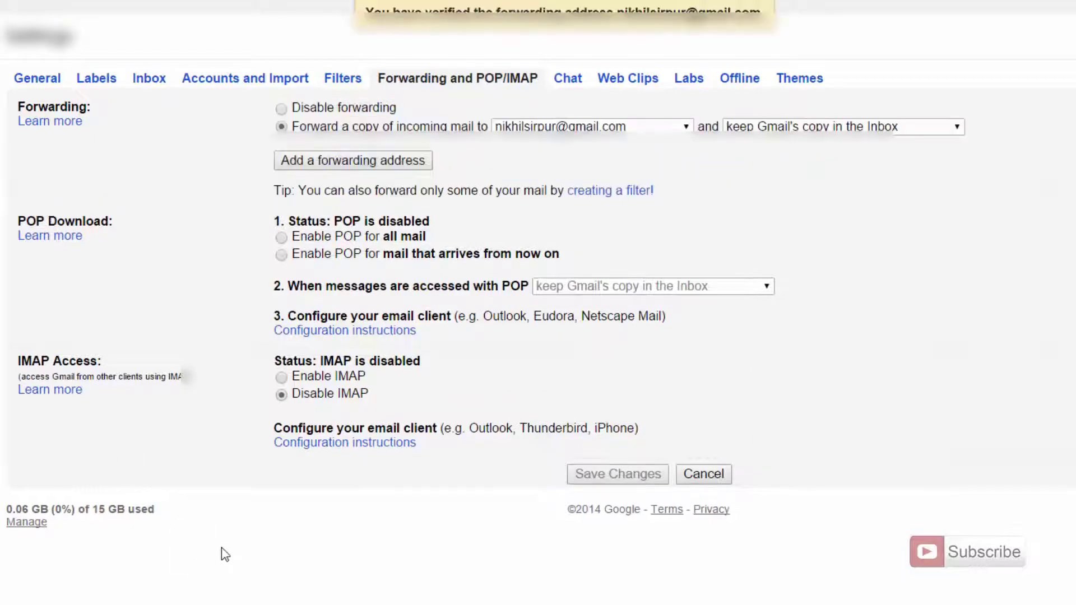
key(ctrl+Tab)
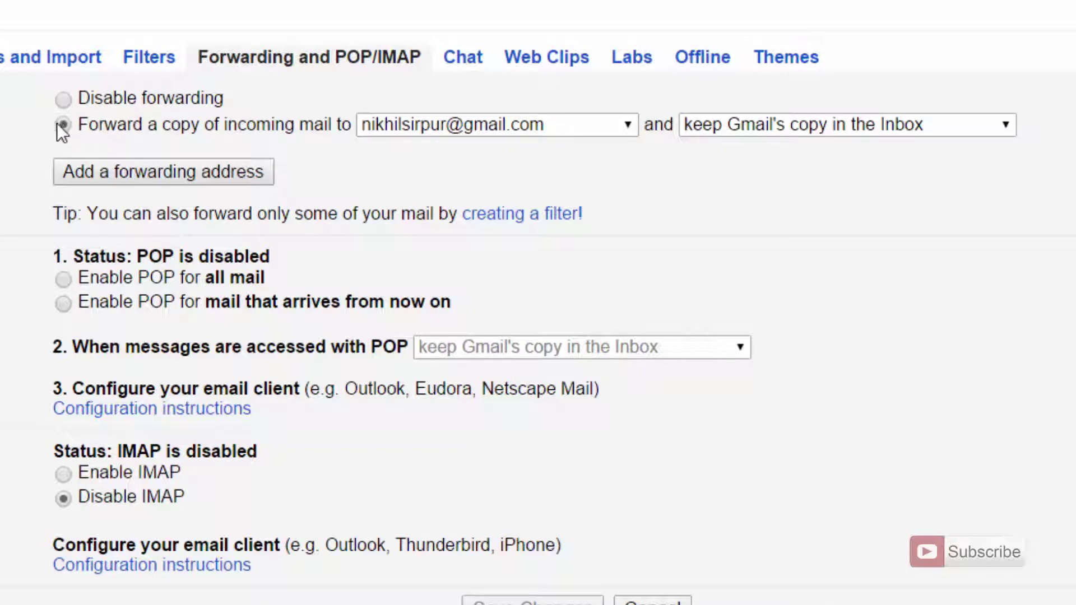
Check the forwarding address choices, then list the 'keep Gmail's copy in the Inbox' dropdown options
drag(162, 127, 349, 135)
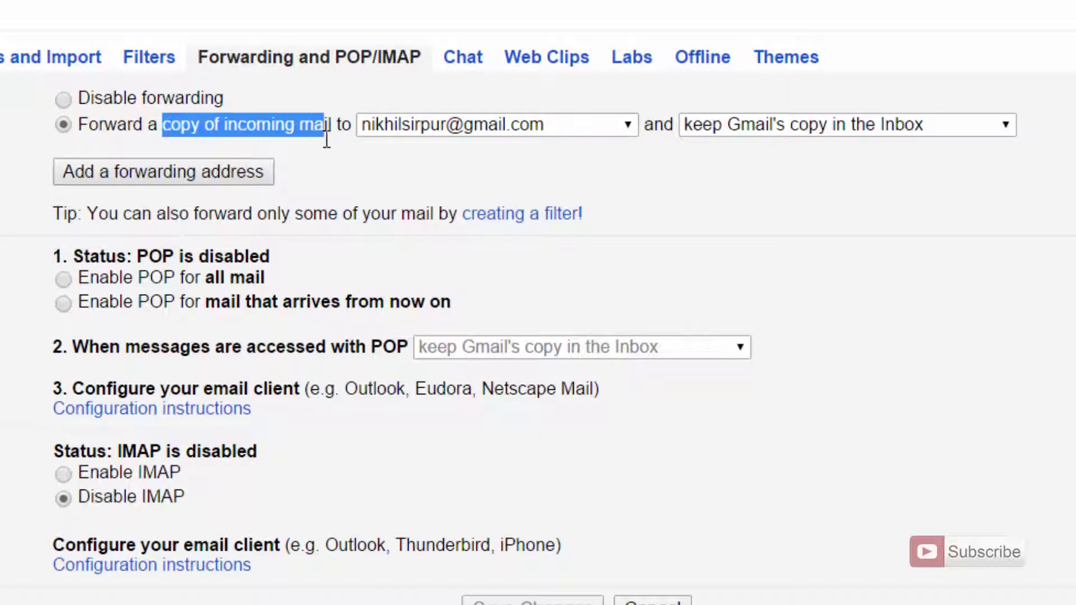
click(430, 130)
click(784, 234)
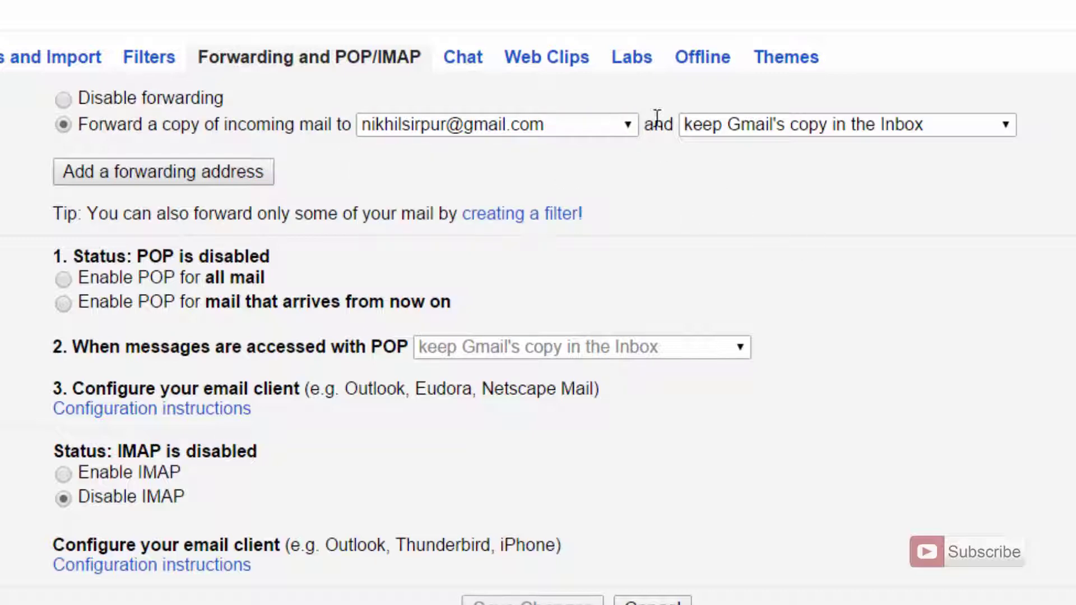
click(711, 130)
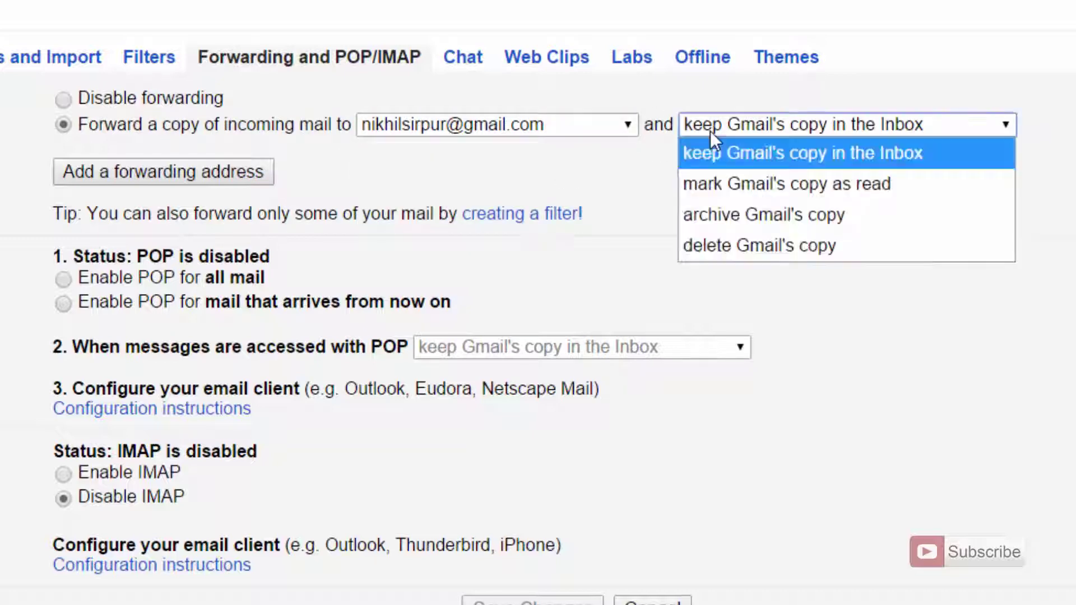